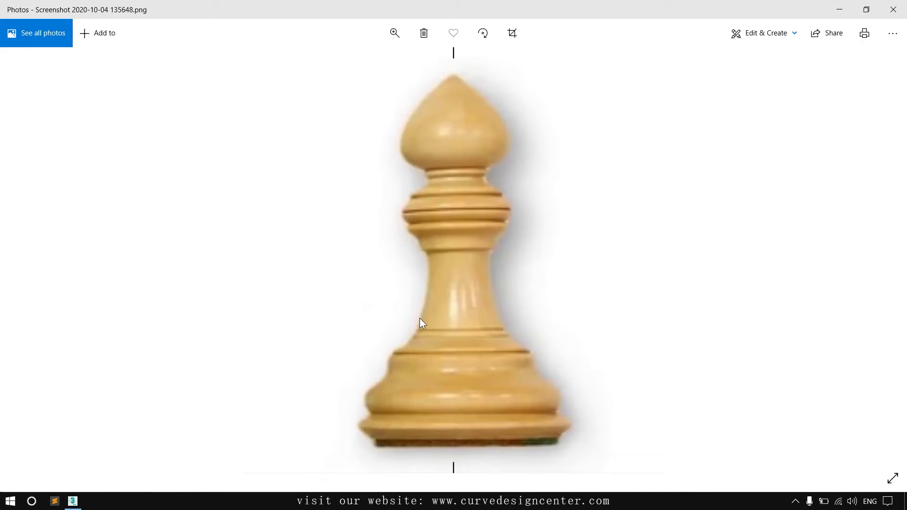
- View the bishop image's file info in Windows Photos (800 x 800), then close the panel
right_click(452, 215)
left_click(460, 307)
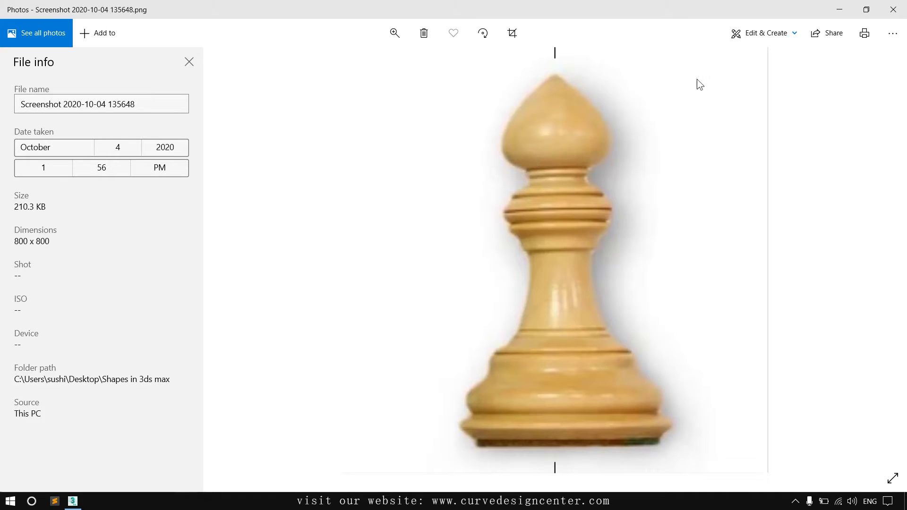
left_click(189, 62)
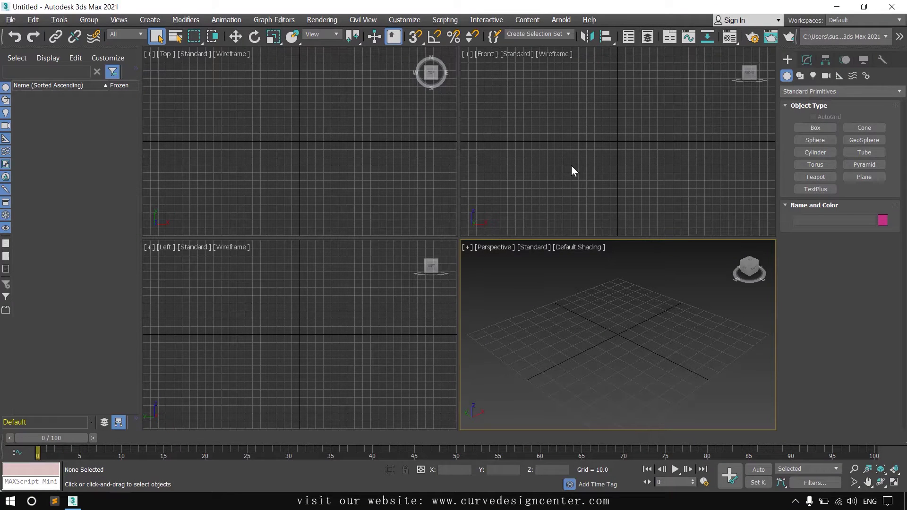
- Maximize the Front viewport and drag out a plane of about 112 x 134
left_click(572, 168)
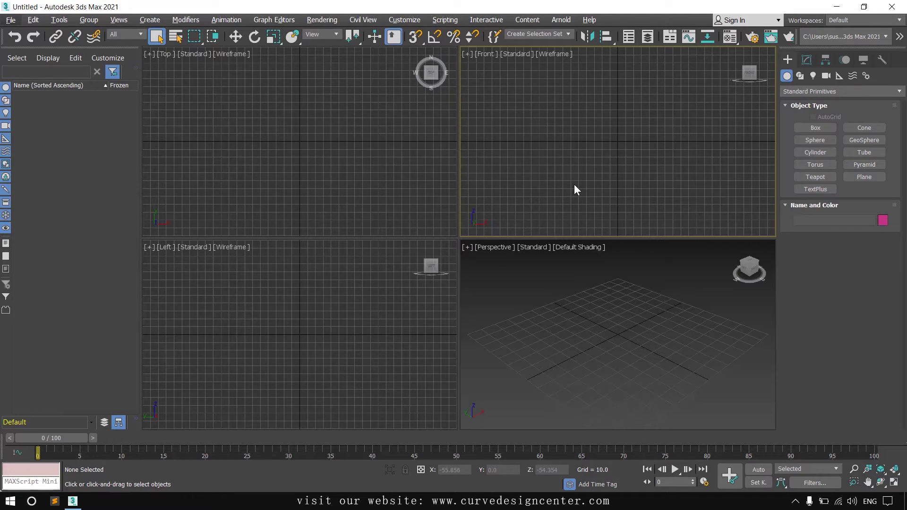
key("alt+w")
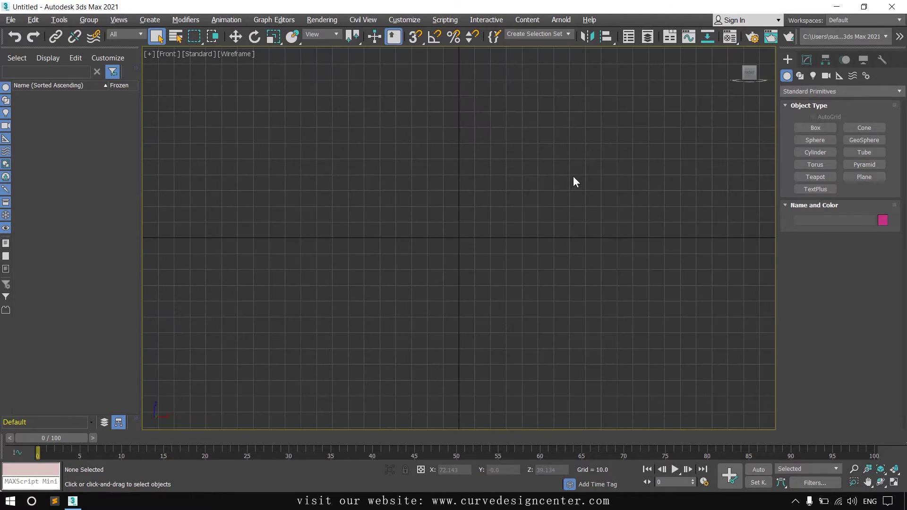
left_click(877, 178)
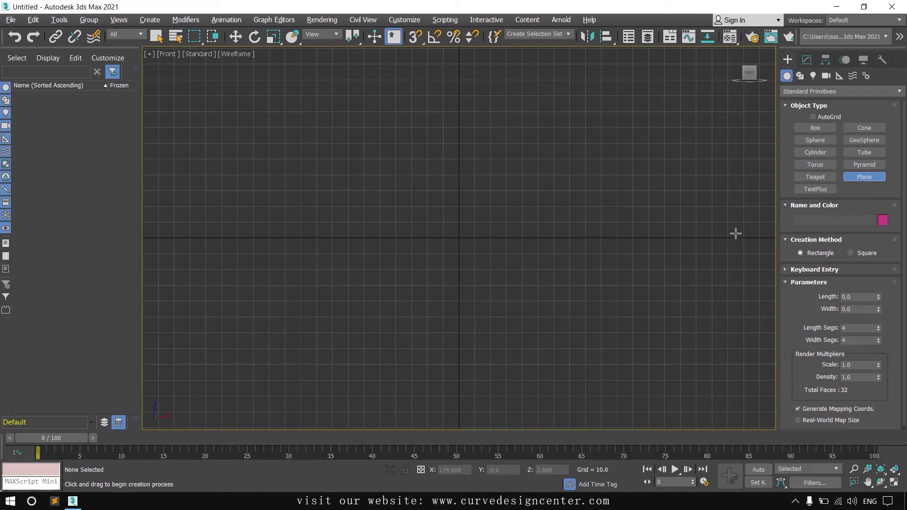
middle_click_drag(351, 61, 352, 100)
left_click_drag(356, 98, 399, 151)
left_click_drag(452, 202, 576, 276)
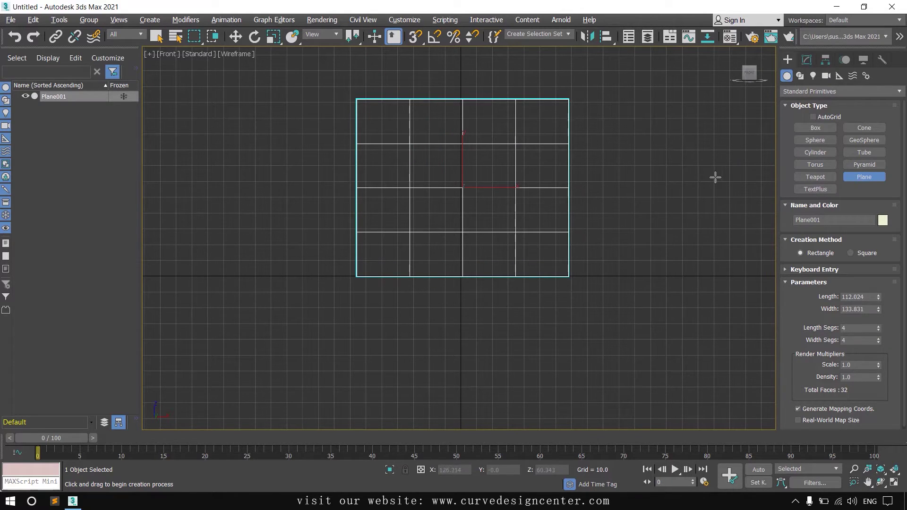
- Set the plane's Length and Width to 100 in the Modify panel
left_click(805, 60)
double_click(869, 210)
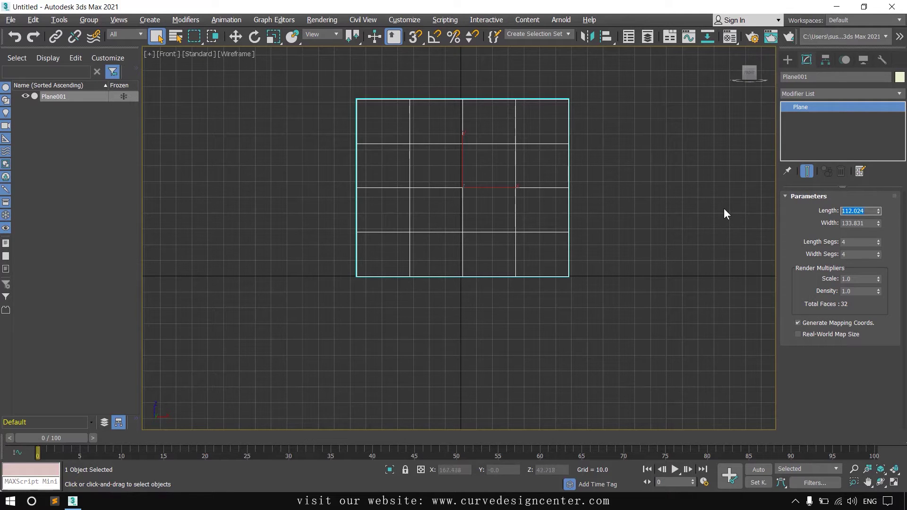
type("100")
double_click(869, 223)
type("1")
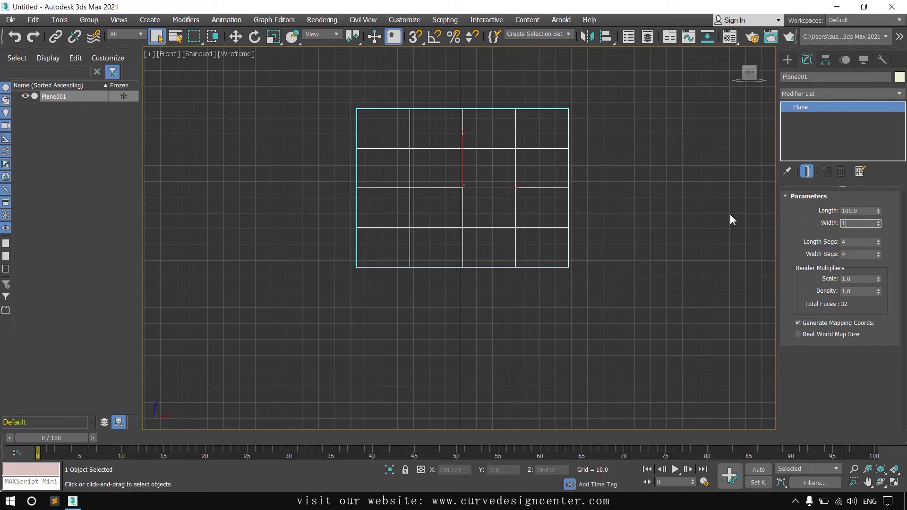
type("00")
key("Return")
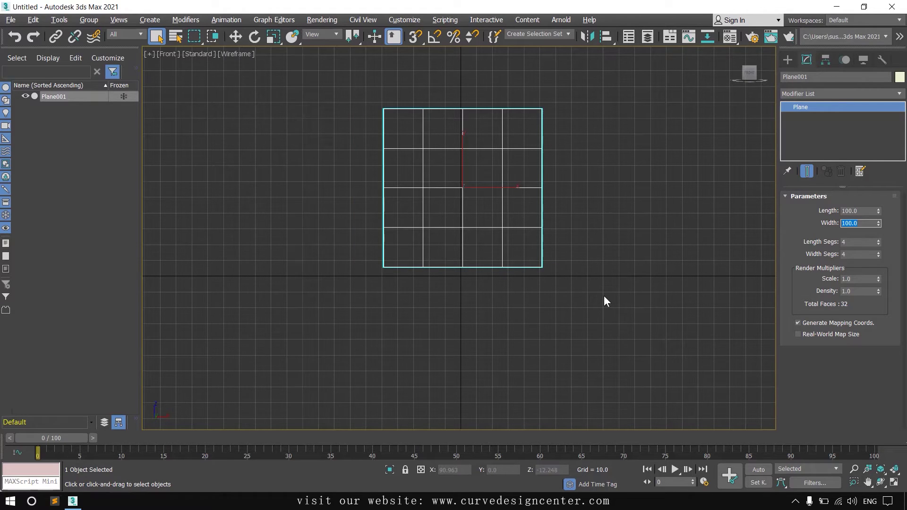
- Switch the Front view to Default Shading with F3
middle_click_drag(590, 287, 585, 302)
key("F3")
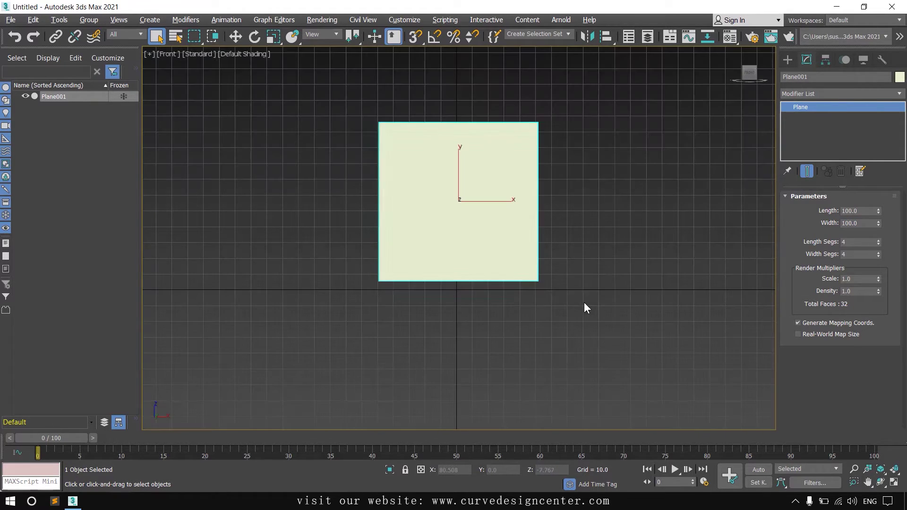
middle_click_drag(303, 178, 304, 189)
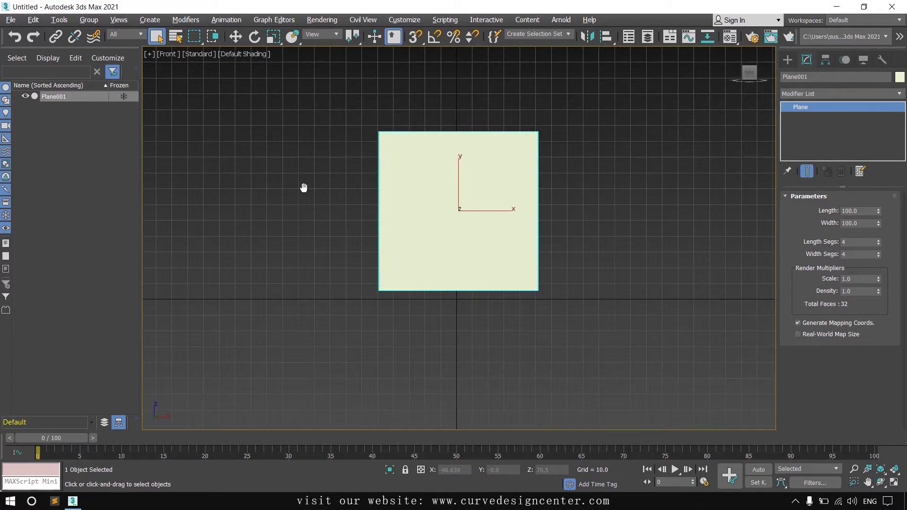
- Move the plane to X 0, Y 0, Z 50.336 and frame it in the Front view
left_click(235, 37)
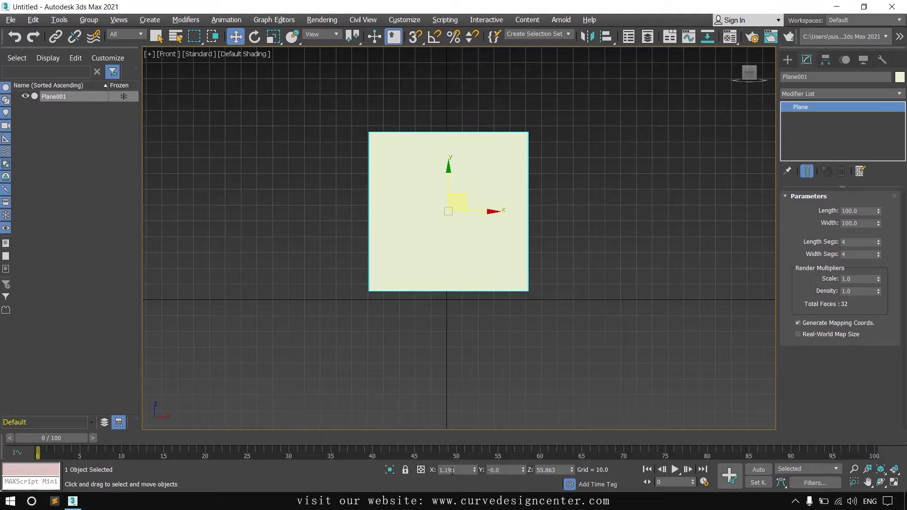
right_click(473, 472)
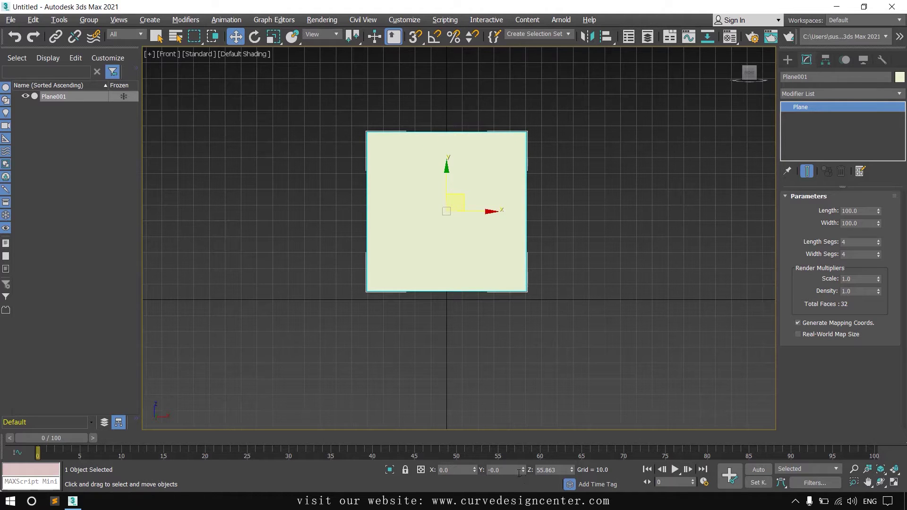
right_click(523, 471)
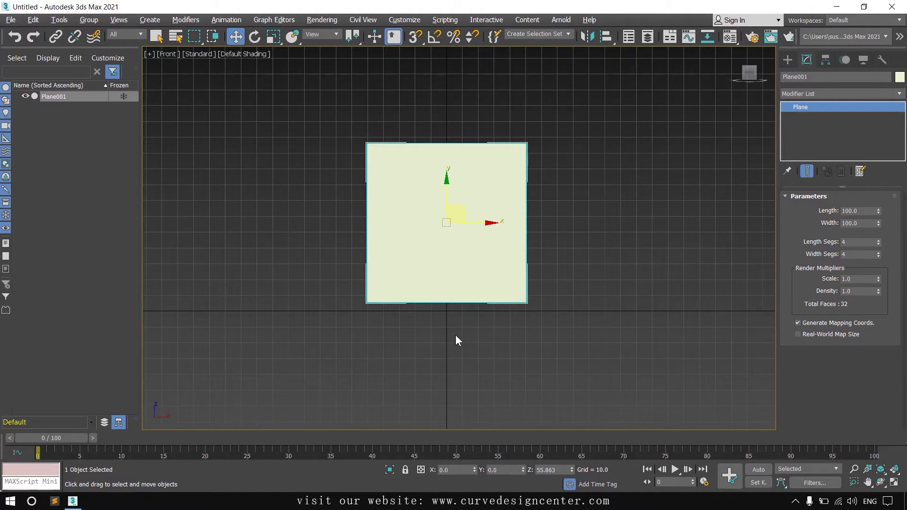
scroll(456, 335, "up", 2)
scroll(362, 336, "up", 2)
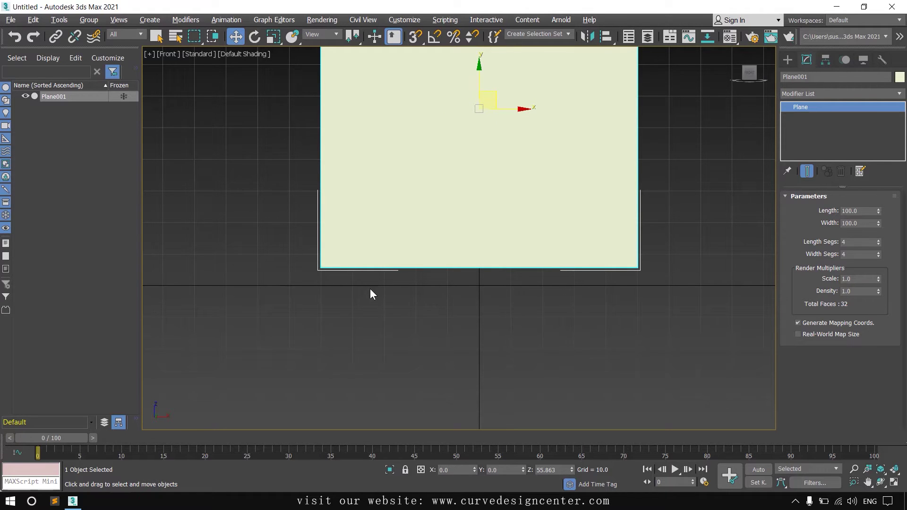
left_click_drag(572, 472, 576, 487)
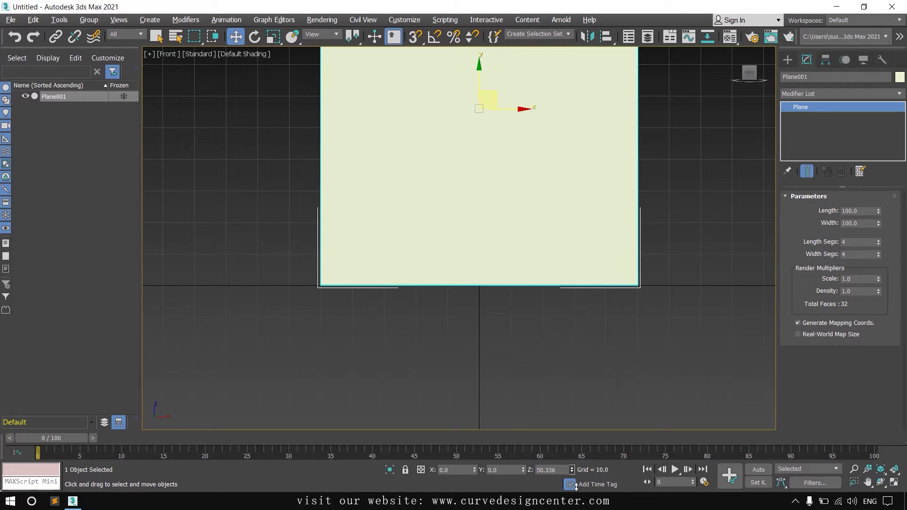
scroll(336, 326, "up", 2)
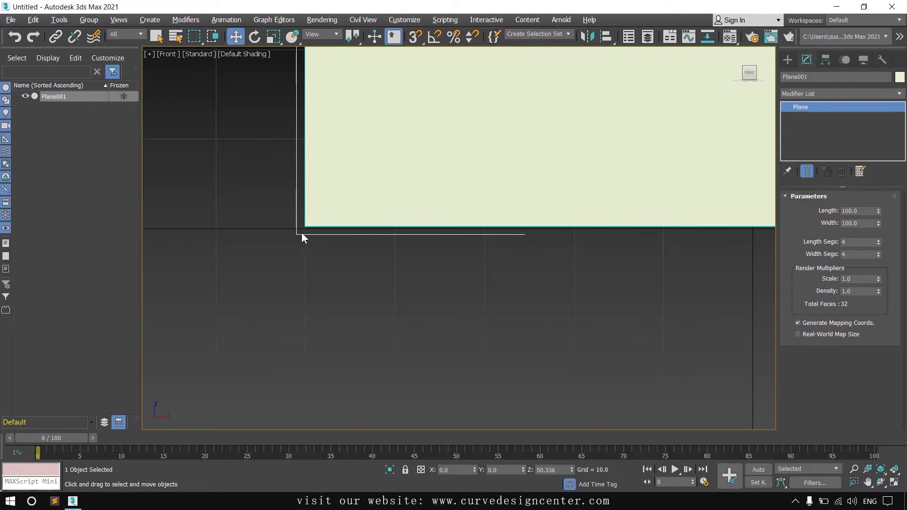
key("z")
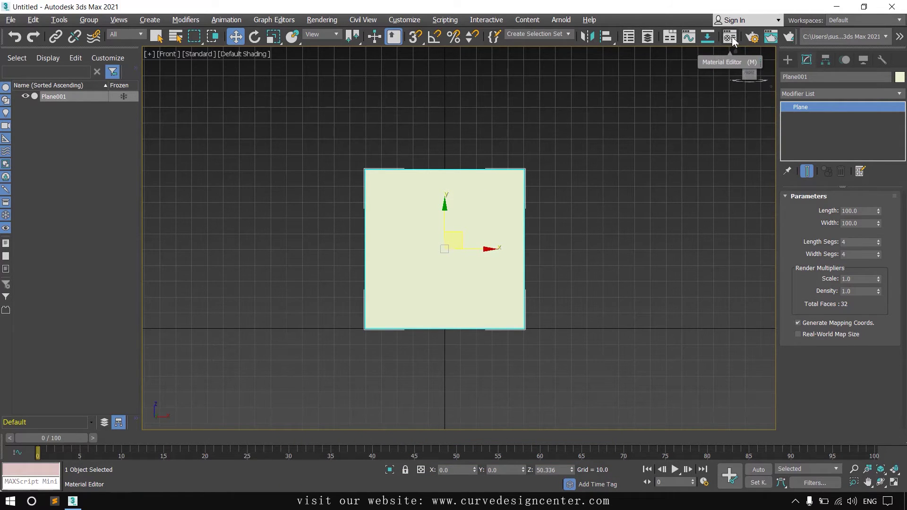
- Deselect the plane and open the Compact Material Editor showing 01 - Default
left_click(601, 239)
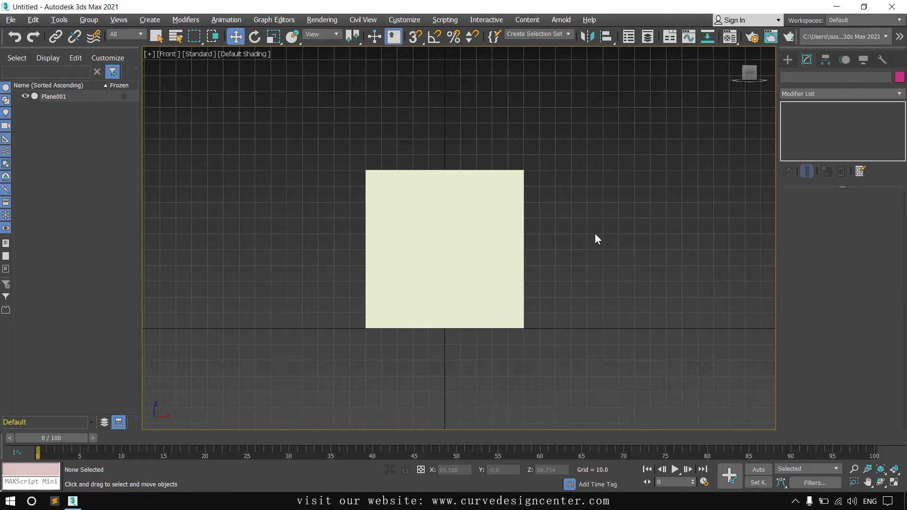
key("m")
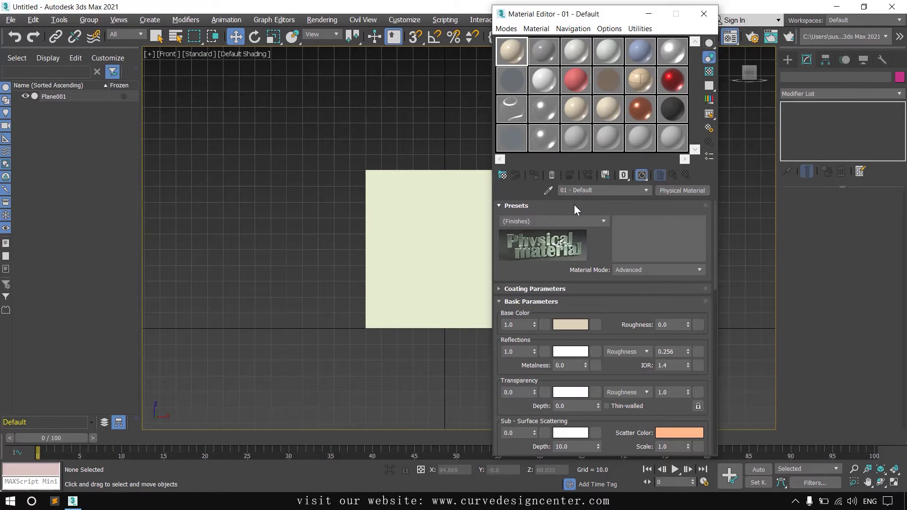
left_click(504, 28)
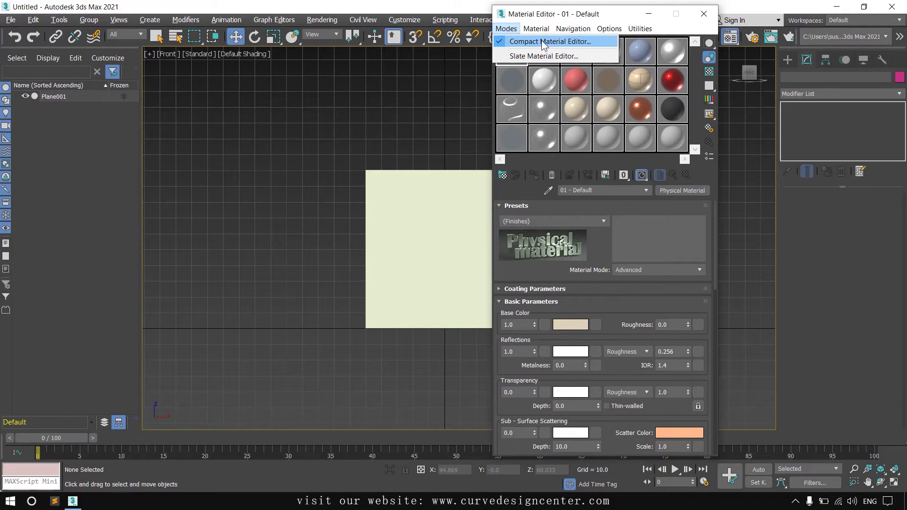
left_click(573, 28)
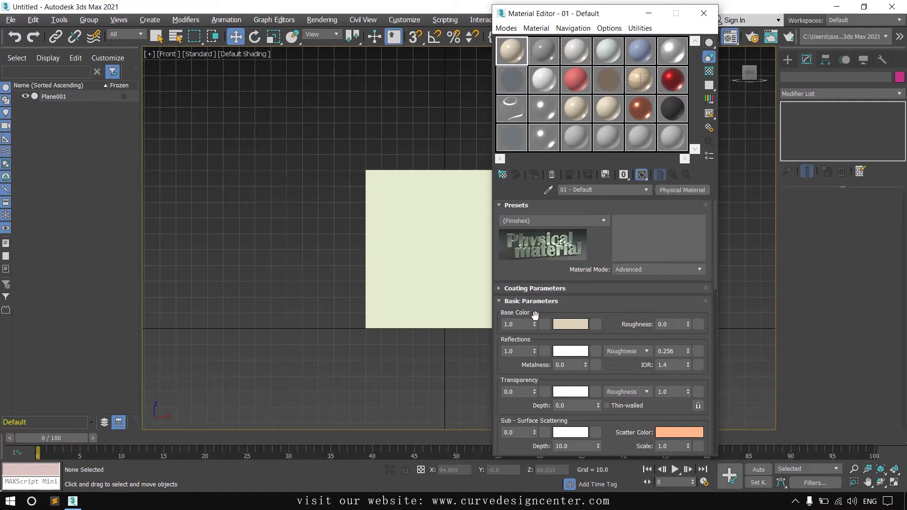
- Add a Bitmap to the Base Color map loading Screenshot 2020-10-04 135648.png
left_click(598, 326)
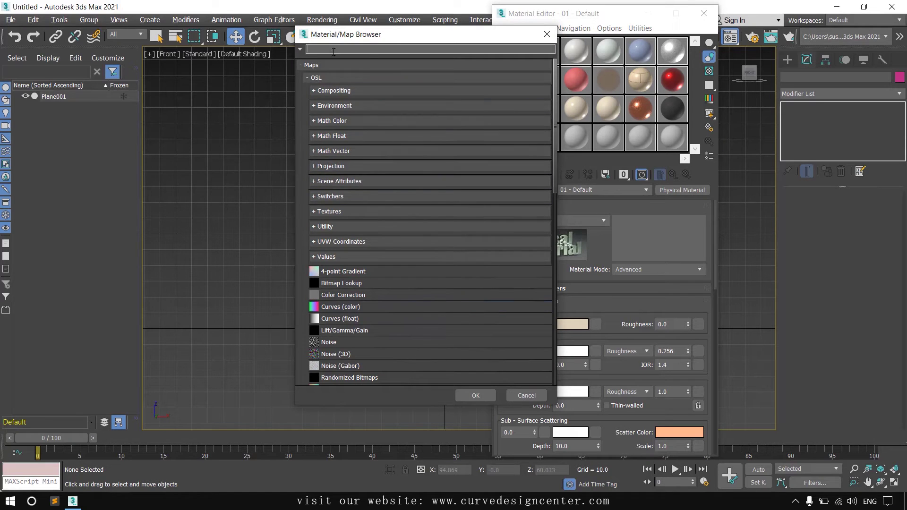
type("bit")
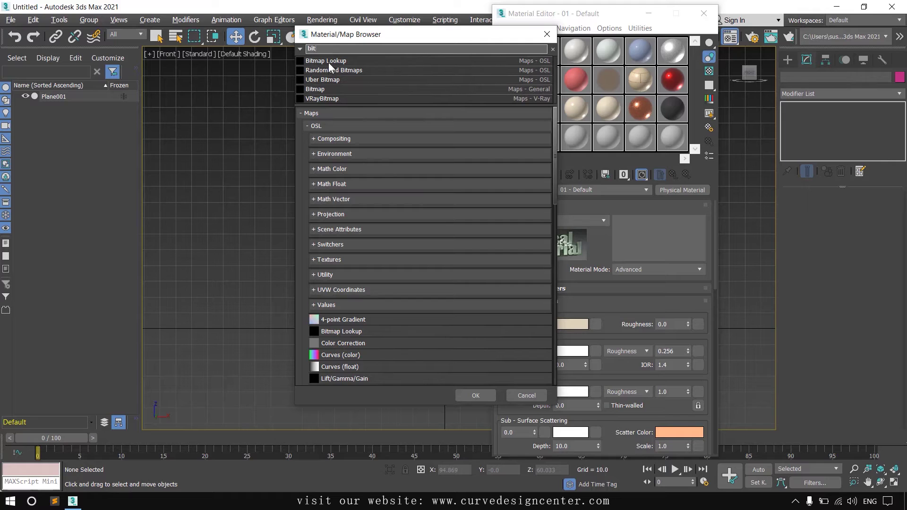
left_click(312, 90)
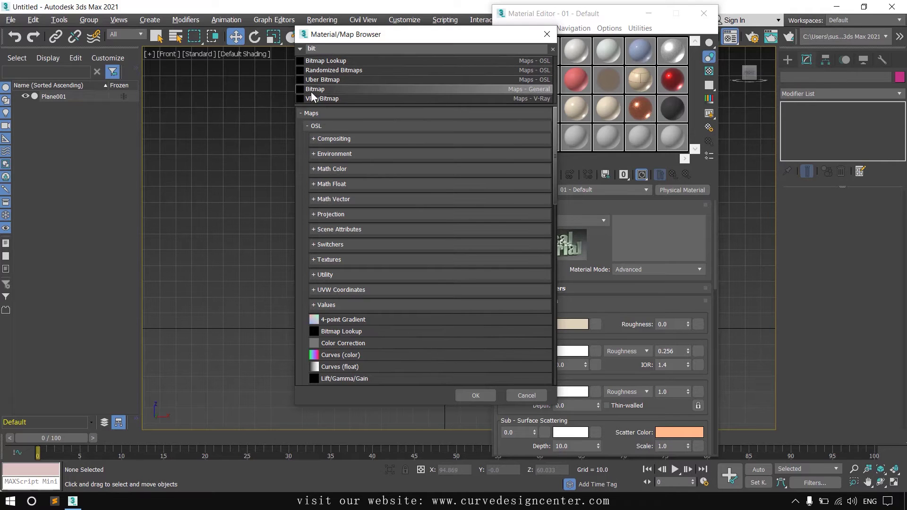
left_click(476, 396)
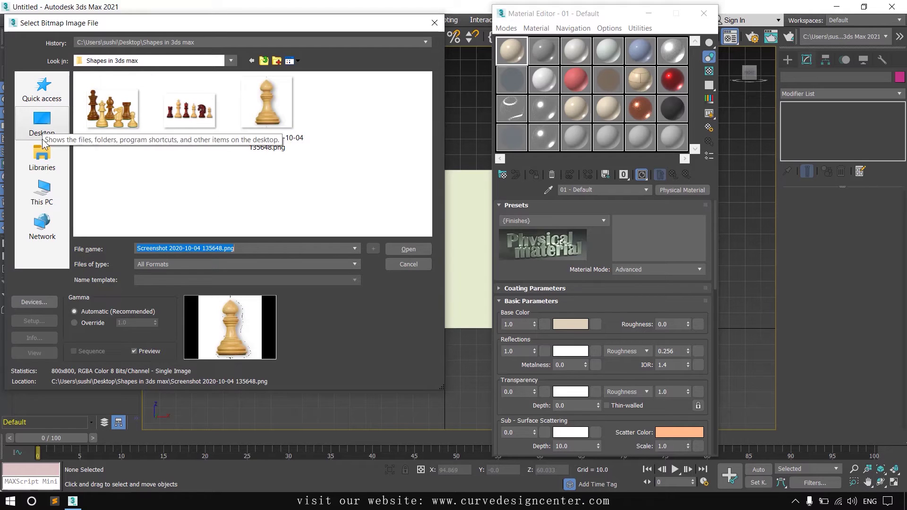
left_click(267, 102)
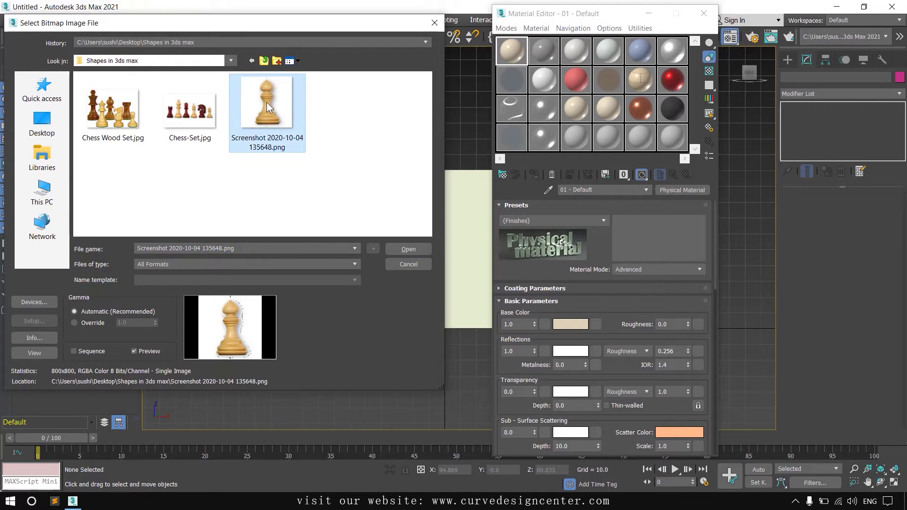
left_click(409, 250)
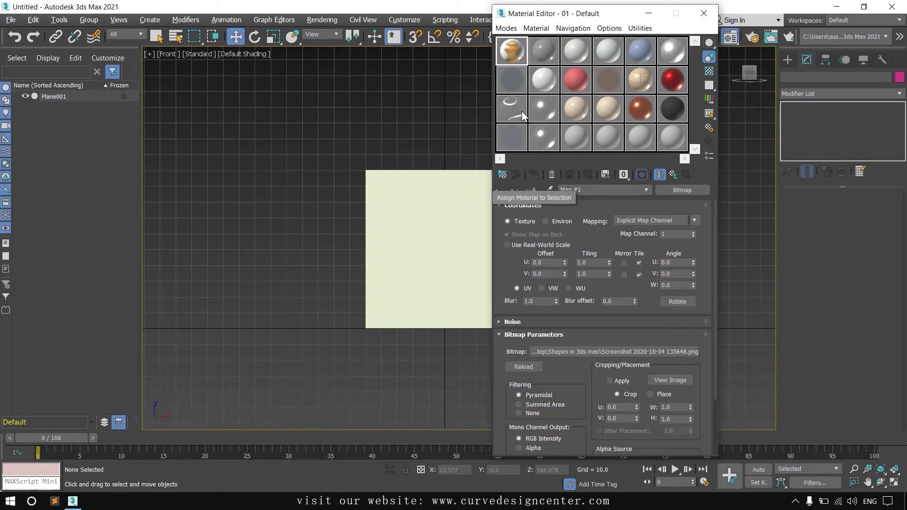
- Preview the Map #1 bishop bitmap enlarged, then close the preview
double_click(509, 52)
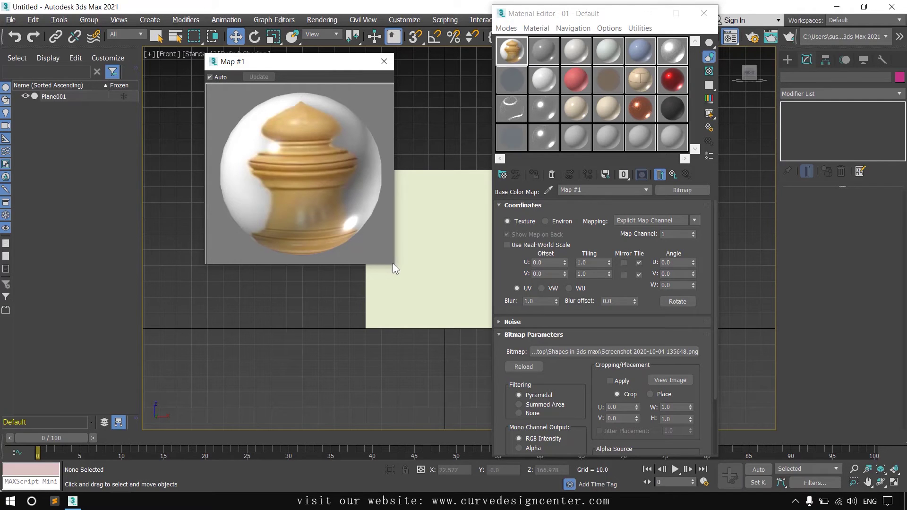
left_click_drag(393, 263, 428, 309)
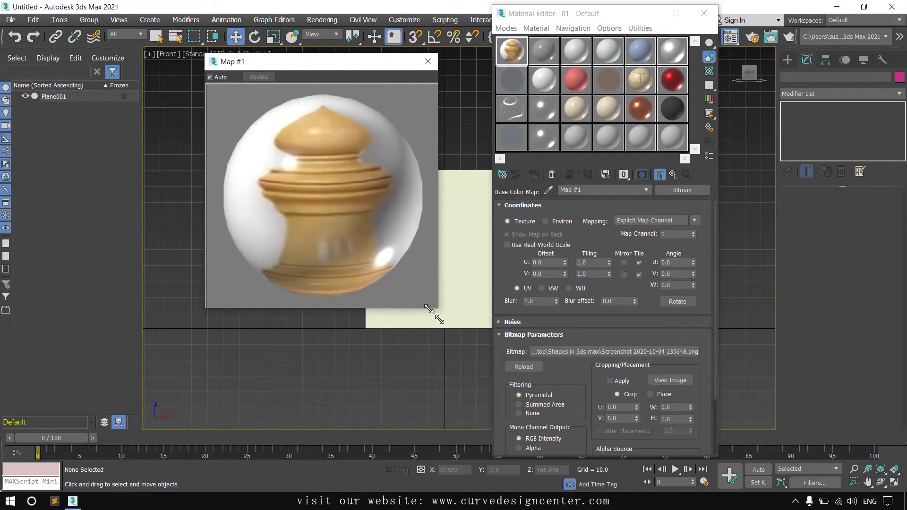
left_click(428, 62)
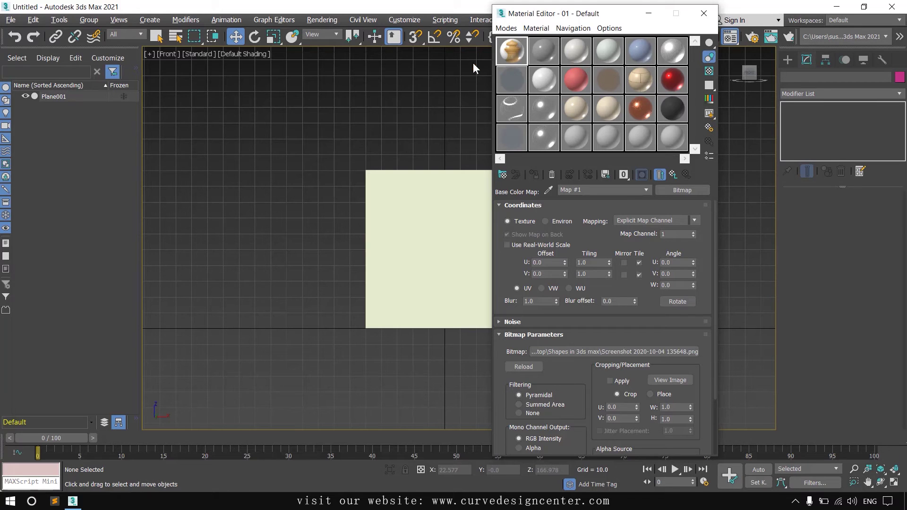
- Select Plane001 and assign the 01 - Default bishop material to it
middle_click_drag(421, 226, 310, 227)
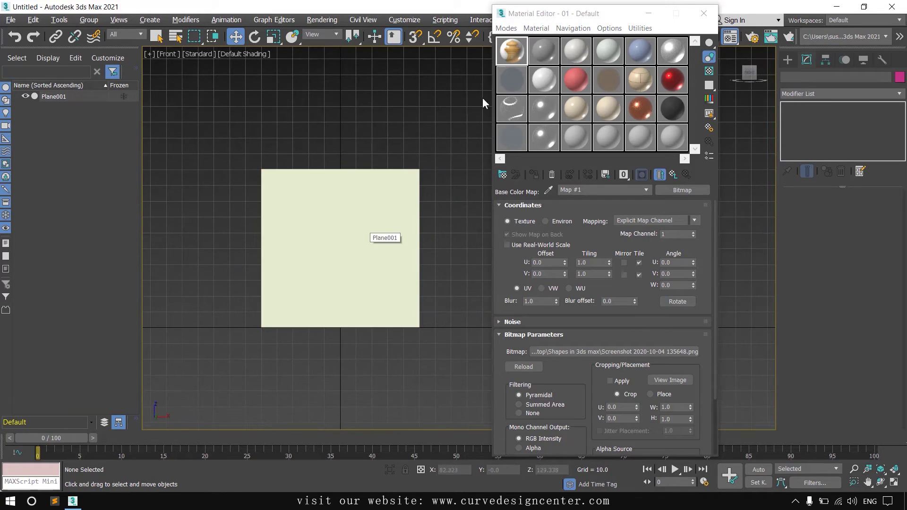
left_click(327, 239)
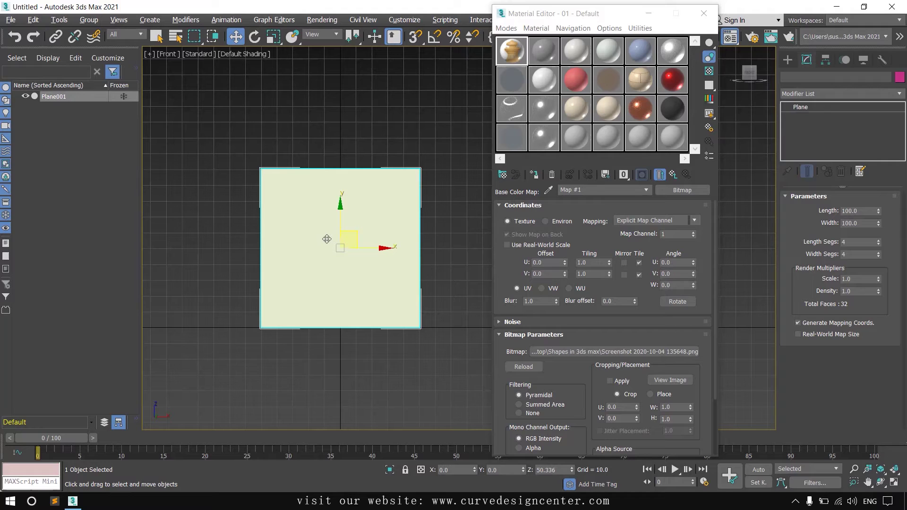
left_click(536, 176)
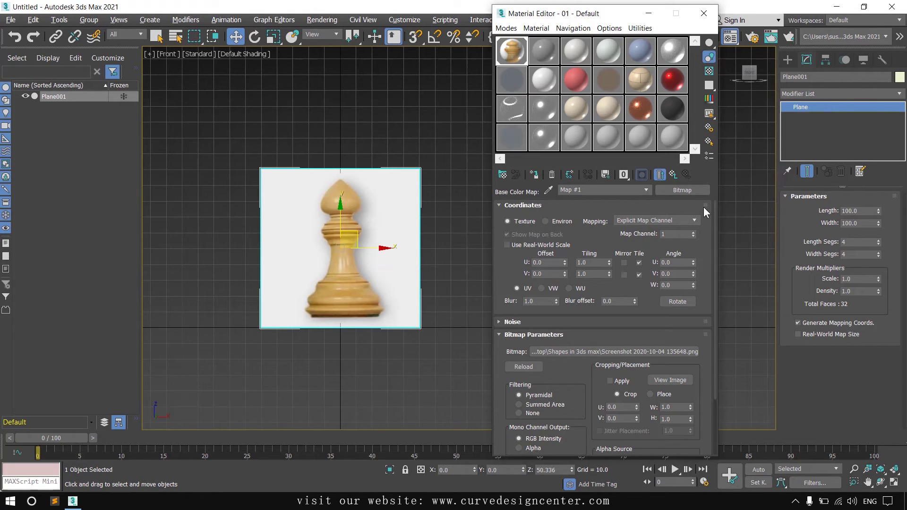
- Turn on Show Shaded Material in Viewport at the parent level, then close the Material Editor
left_click(673, 175)
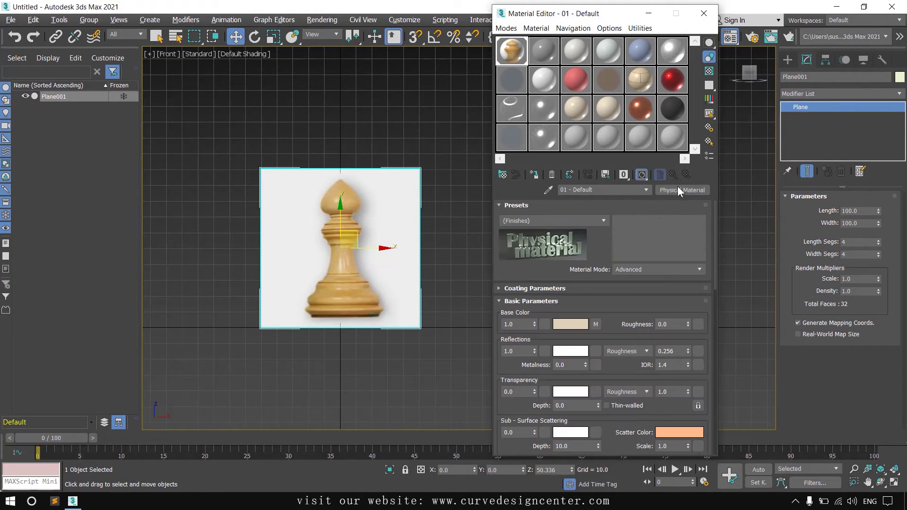
left_click(644, 176)
left_click(645, 178)
left_click(644, 177)
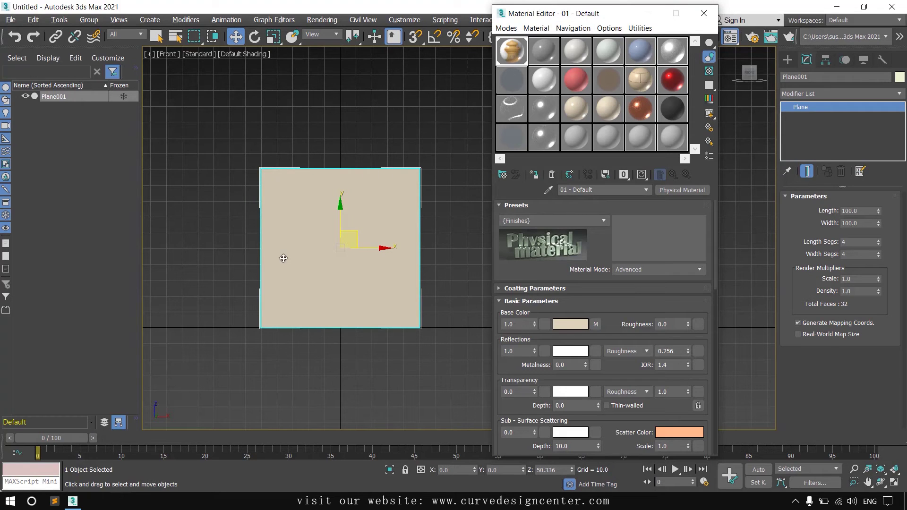
left_click(643, 176)
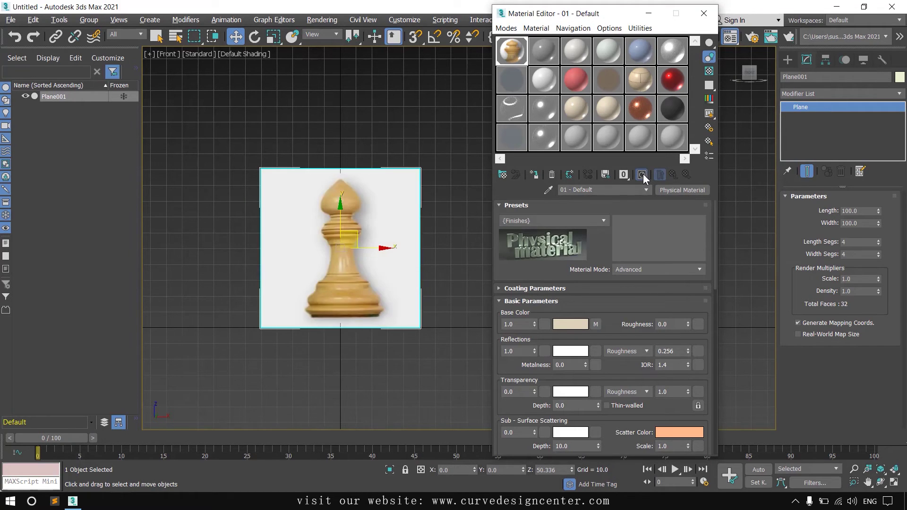
key("m")
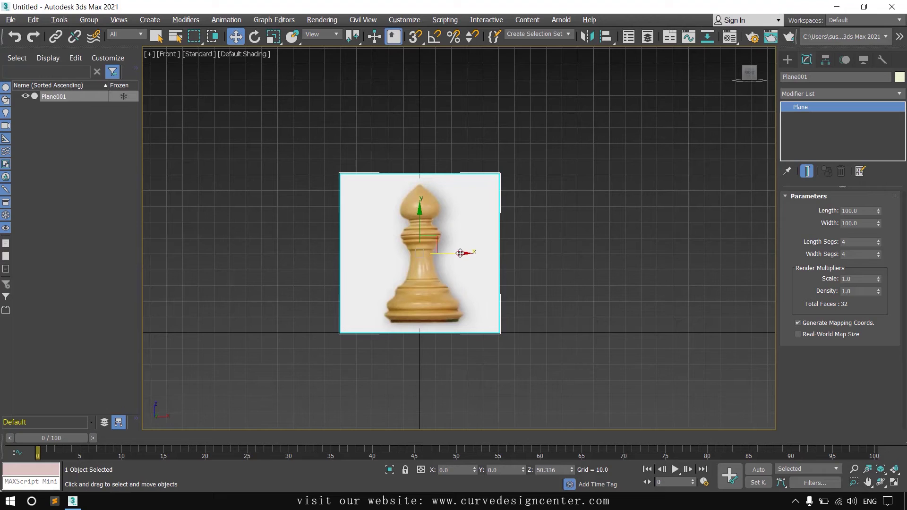
left_click_drag(457, 254, 481, 268)
key("ctrl+z")
- Turn off Show Frozen in Gray in Plane001's Object Properties
right_click(474, 216)
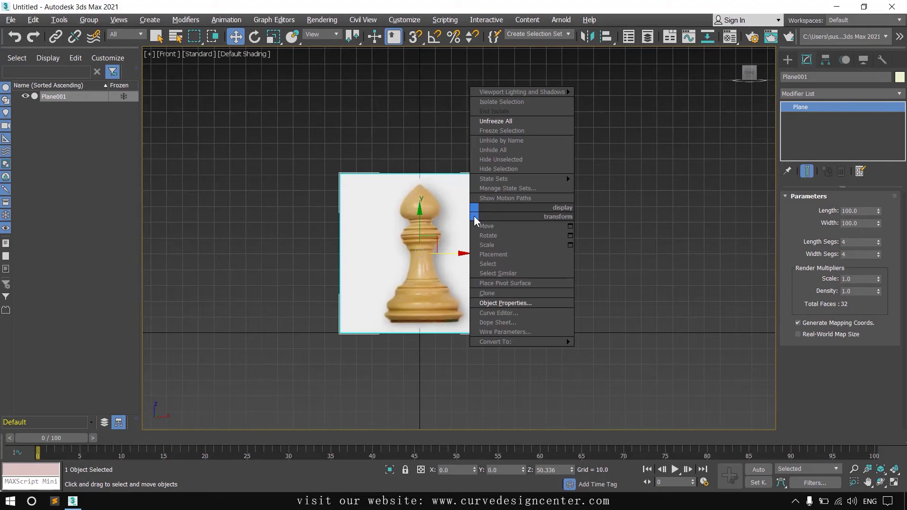
left_click(509, 303)
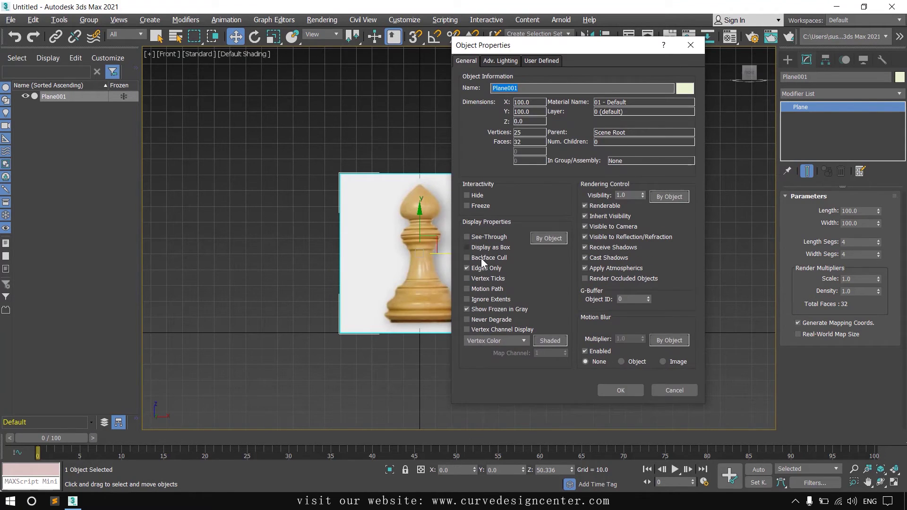
left_click(549, 238)
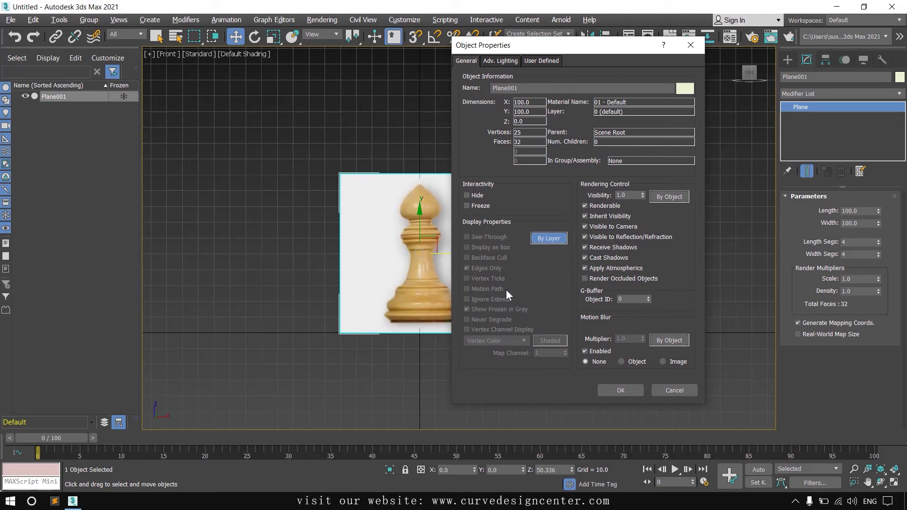
left_click(547, 242)
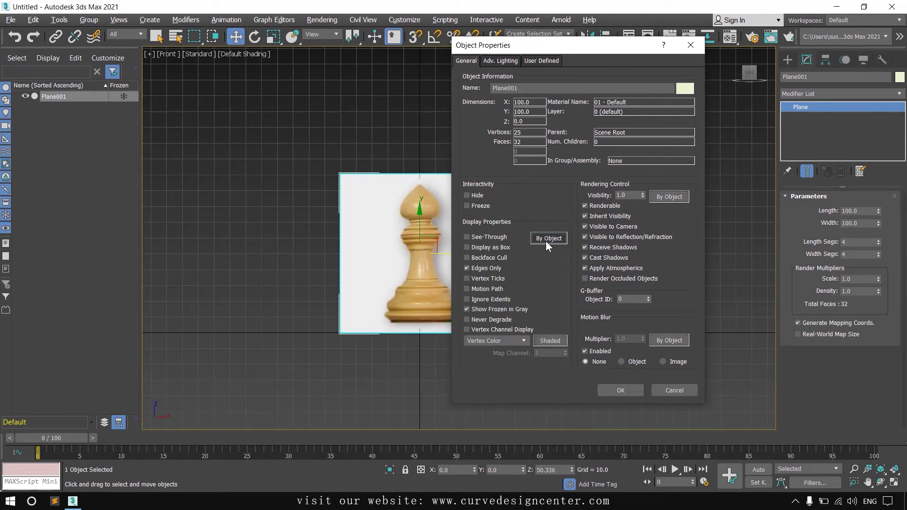
left_click(484, 310)
- Apply the property changes, freeze Plane001, and confirm marquee drags can't select it
left_click(617, 389)
right_click(445, 227)
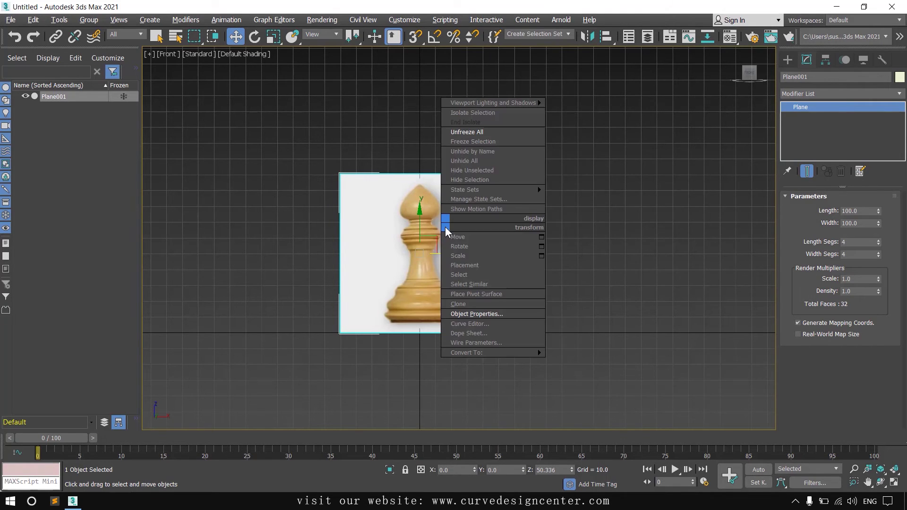
left_click(487, 142)
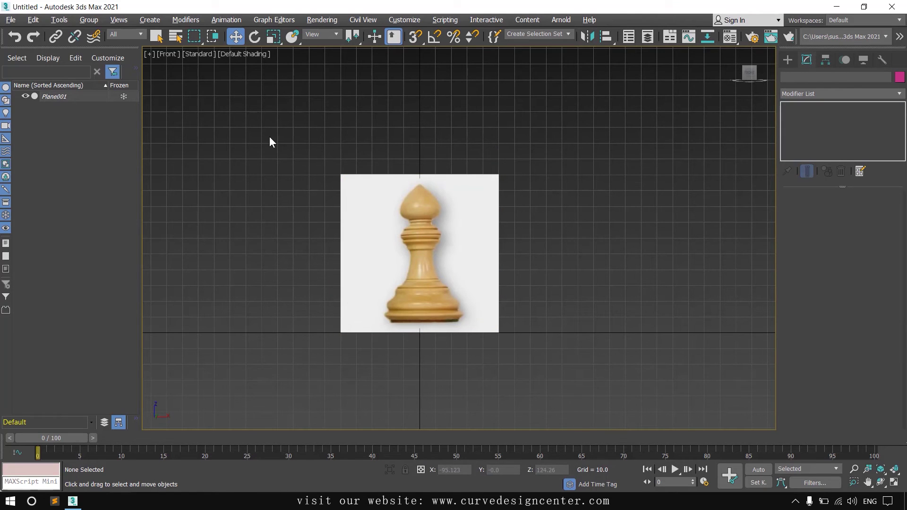
left_click_drag(269, 137, 601, 394)
left_click_drag(361, 177, 464, 292)
- Unfreeze all objects and select Plane001 again
right_click(460, 265)
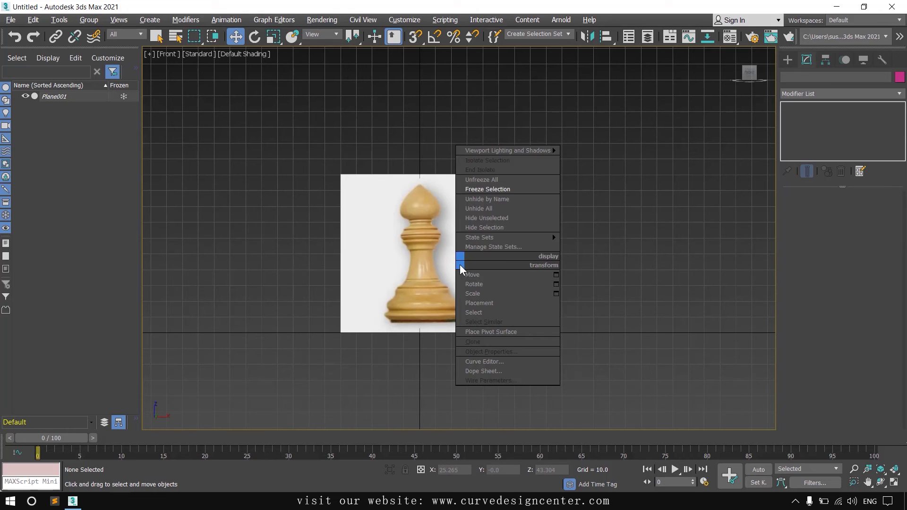
left_click(490, 180)
left_click(474, 225)
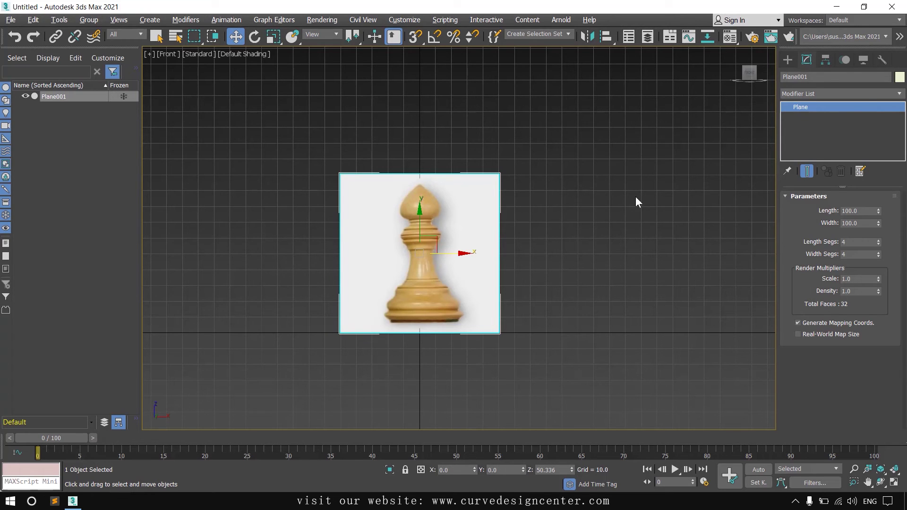
- Under Hierarchy > Link Info, turn on the Move locks for X, Y and Z on Plane001
left_click(828, 59)
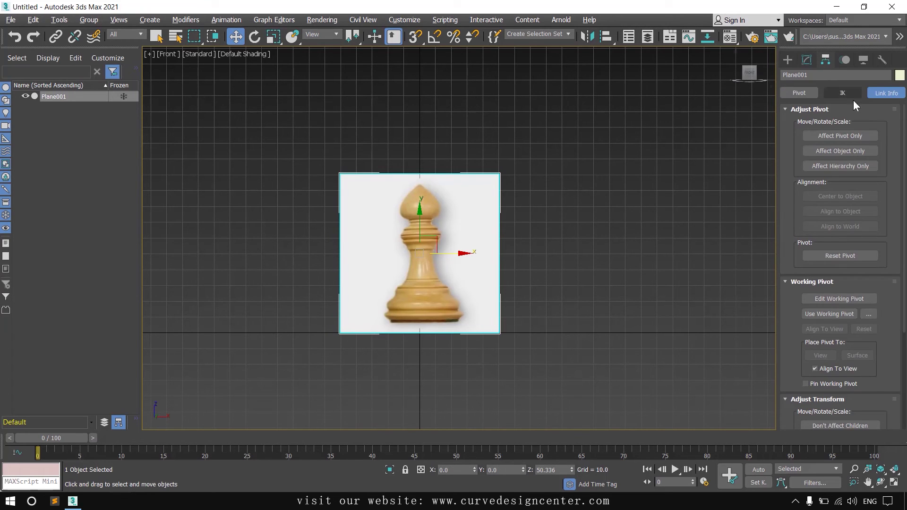
left_click(886, 95)
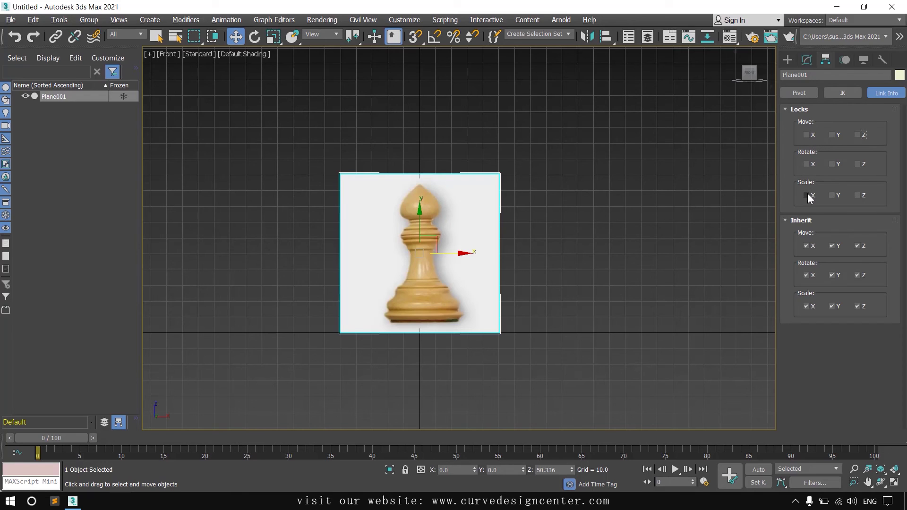
left_click(810, 138)
left_click(861, 137)
- Drag Plane001 along X and Y to confirm it stays fixed at X 0, Y 0, Z 50.336
left_click_drag(462, 258, 504, 254)
left_click_drag(419, 223, 417, 203)
left_click_drag(463, 252, 515, 255)
- Test rotating and scaling the plane, undoing each trial change
left_click(255, 36)
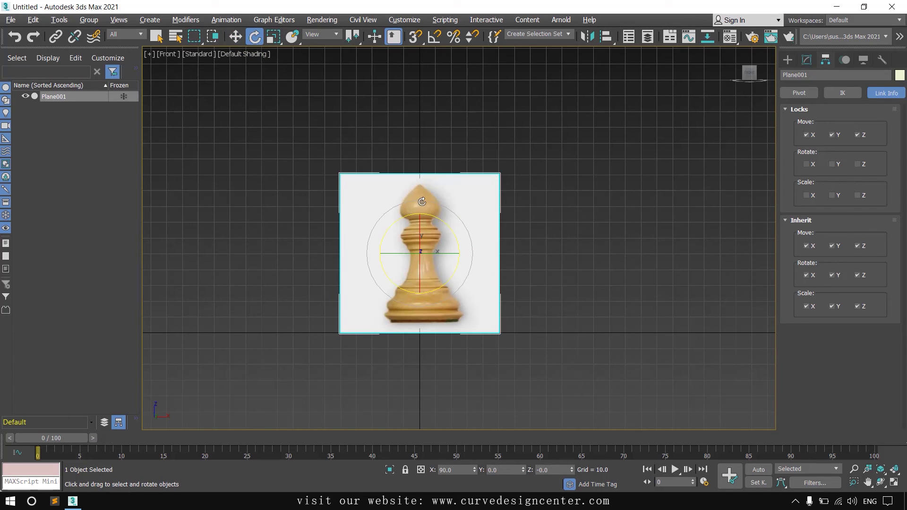
left_click_drag(422, 202, 410, 193)
key("ctrl+z")
left_click(273, 37)
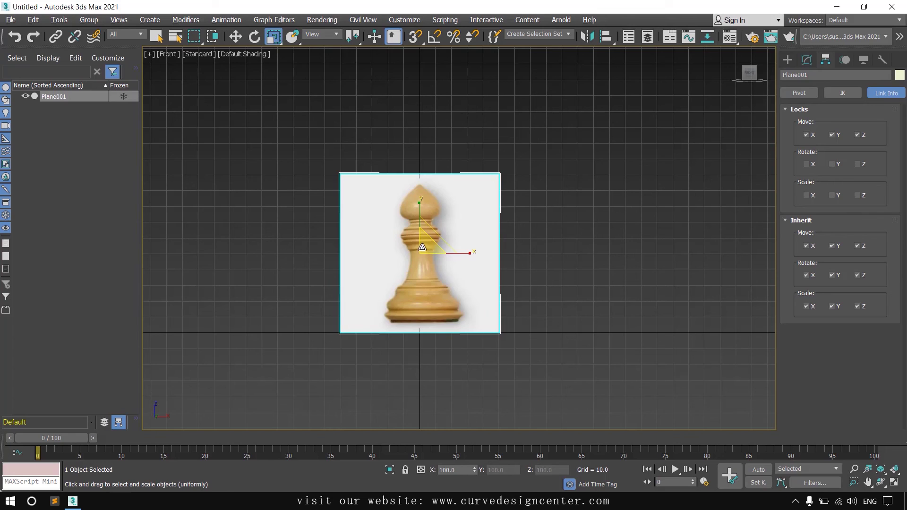
mouse_move(422, 247)
left_mouse_down()
mouse_move(416, 267)
mouse_move(419, 255)
left_mouse_up()
key("ctrl+z")
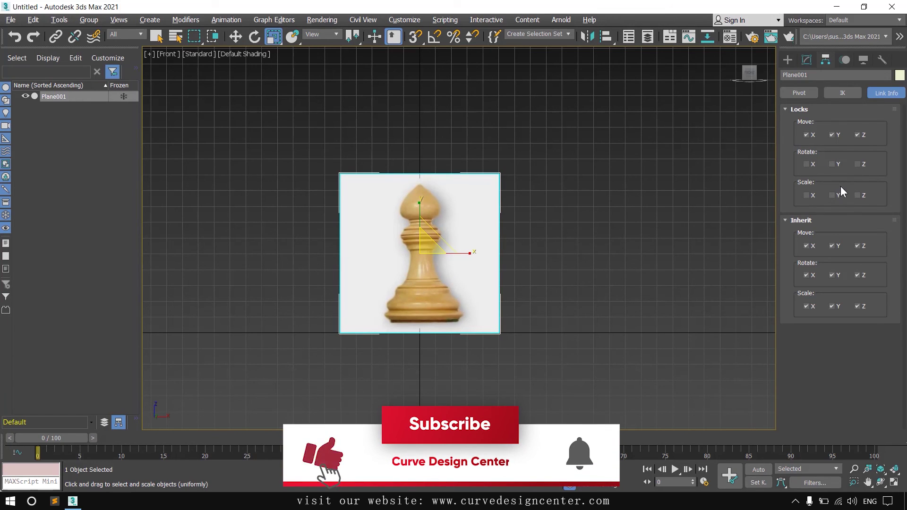
- Return to the Move tool, revisit Pivot, show Standard Primitives, and retest moving the plane
left_click(235, 37)
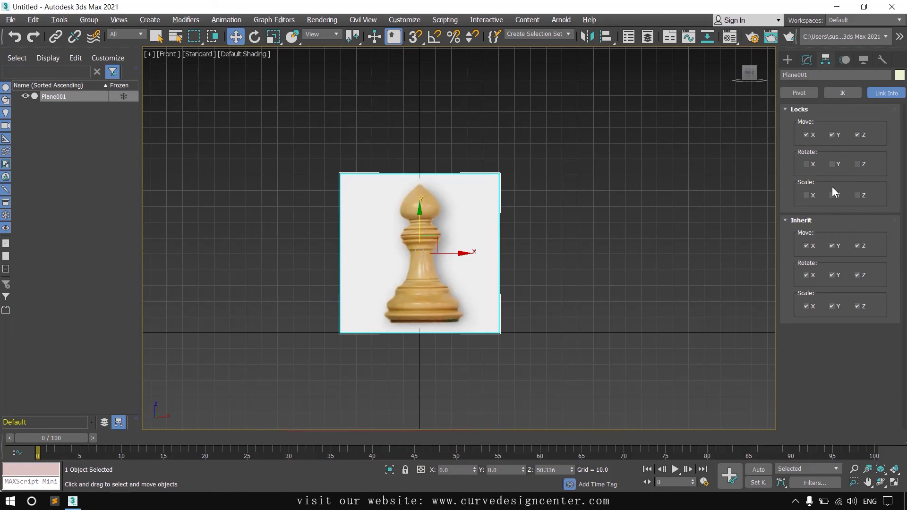
left_click(799, 93)
left_click(792, 61)
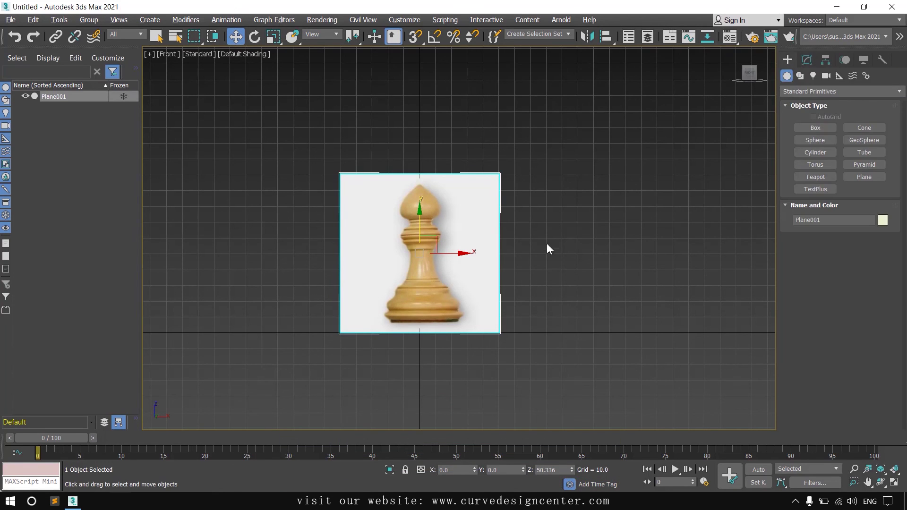
left_click(429, 243)
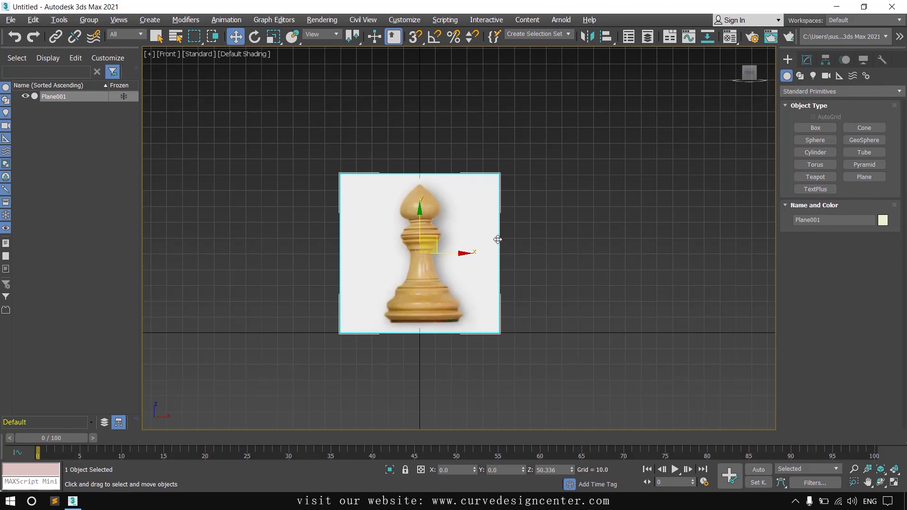